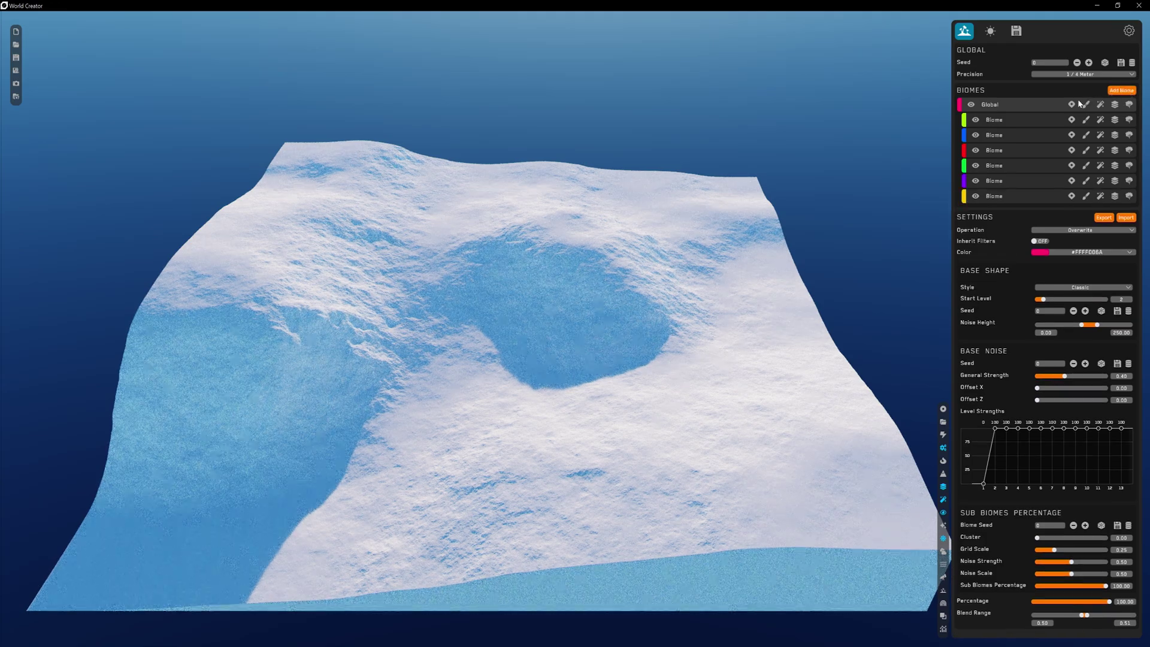
Rearrange the biome hierarchy, nesting yellow under lime, red under purple, and blue and green under red.
{"action": "left_click_drag", "start_coordinate": [1008, 133], "coordinate": [1011, 178]}
{"action": "left_click_drag", "start_coordinate": [997, 136], "coordinate": [1007, 208]}
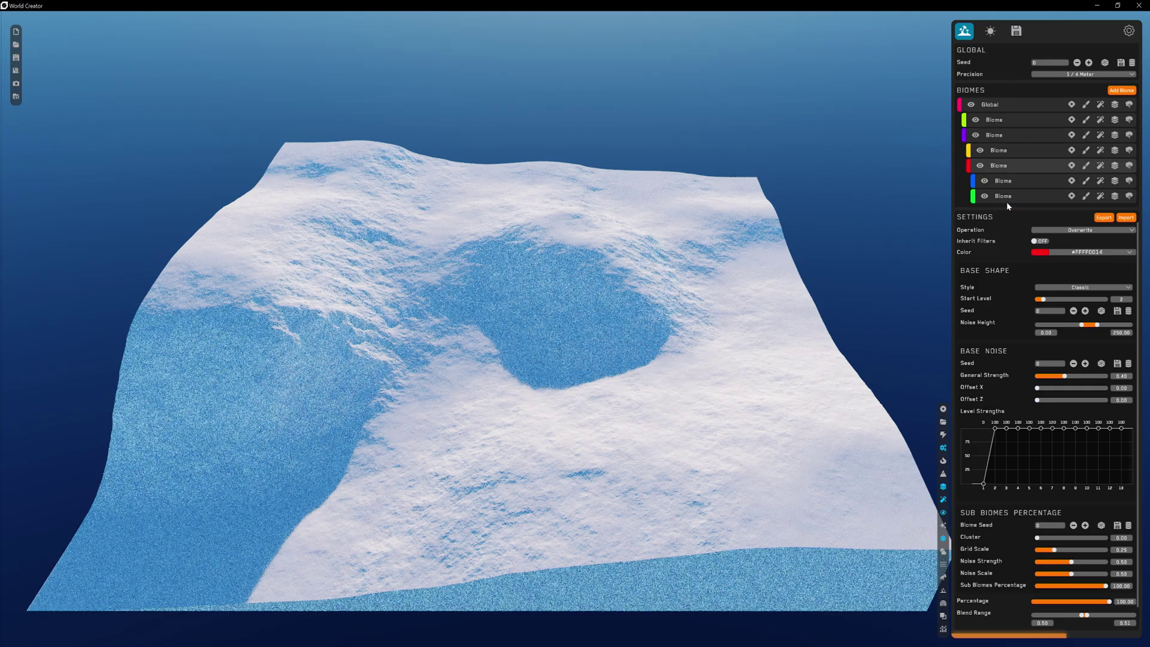
{"action": "left_click_drag", "start_coordinate": [1011, 148], "coordinate": [1016, 116]}
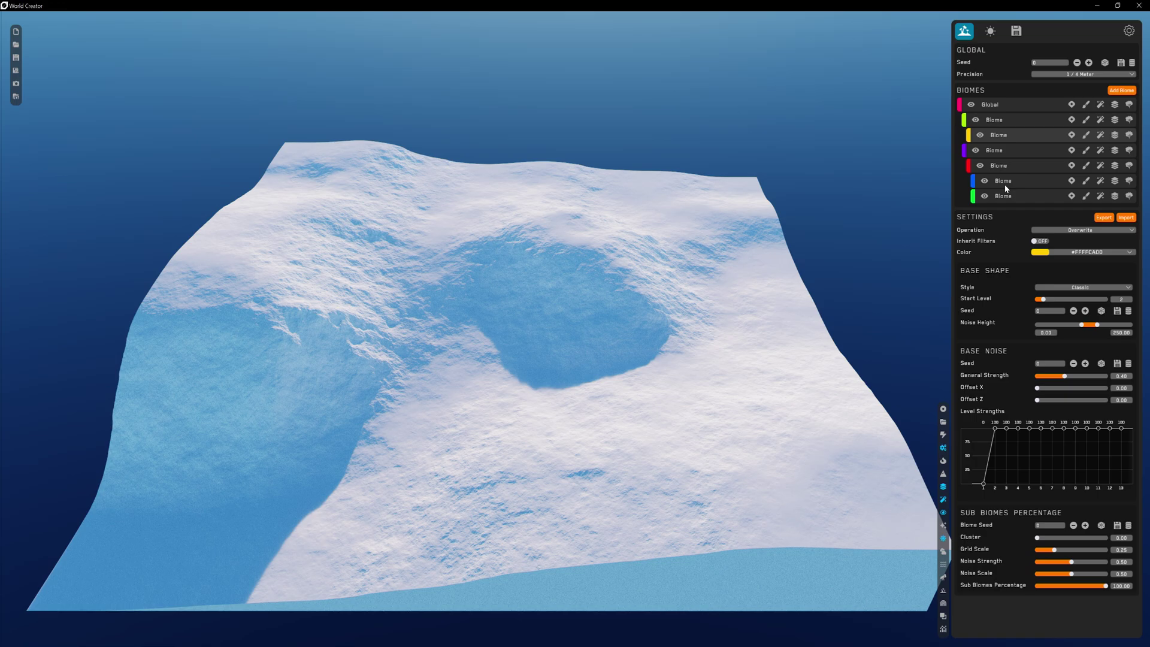
Examine the custom base shape, filter, material, object and general settings of the individual nested biomes.
{"action": "left_click", "coordinate": [1086, 135]}
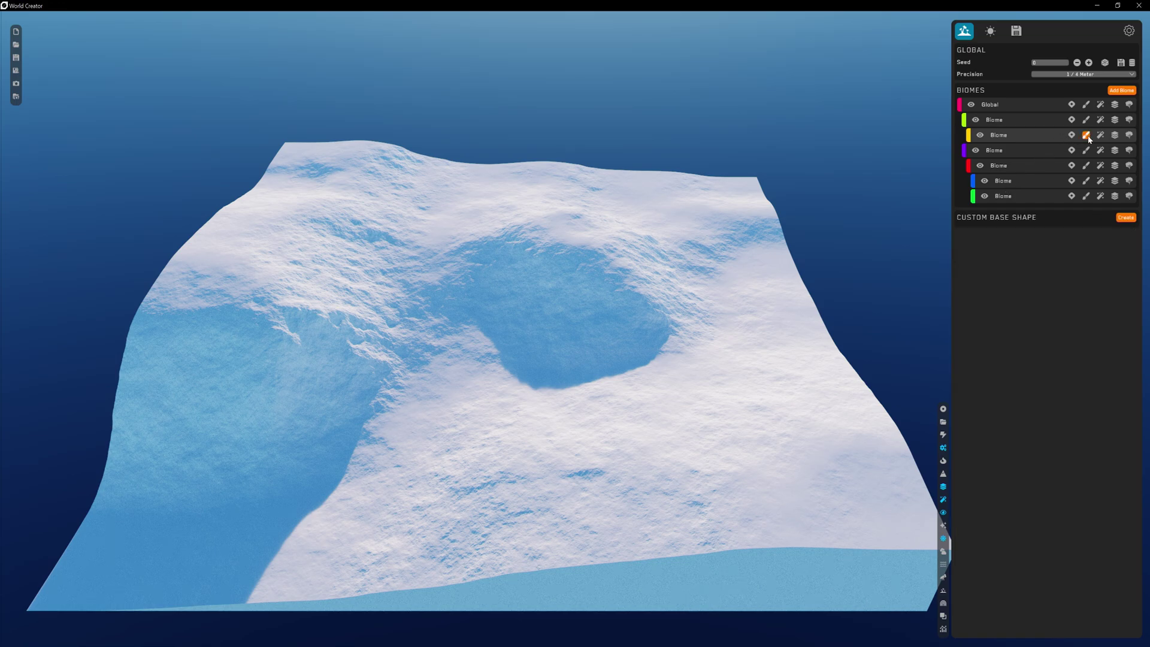
{"action": "left_click", "coordinate": [1114, 136]}
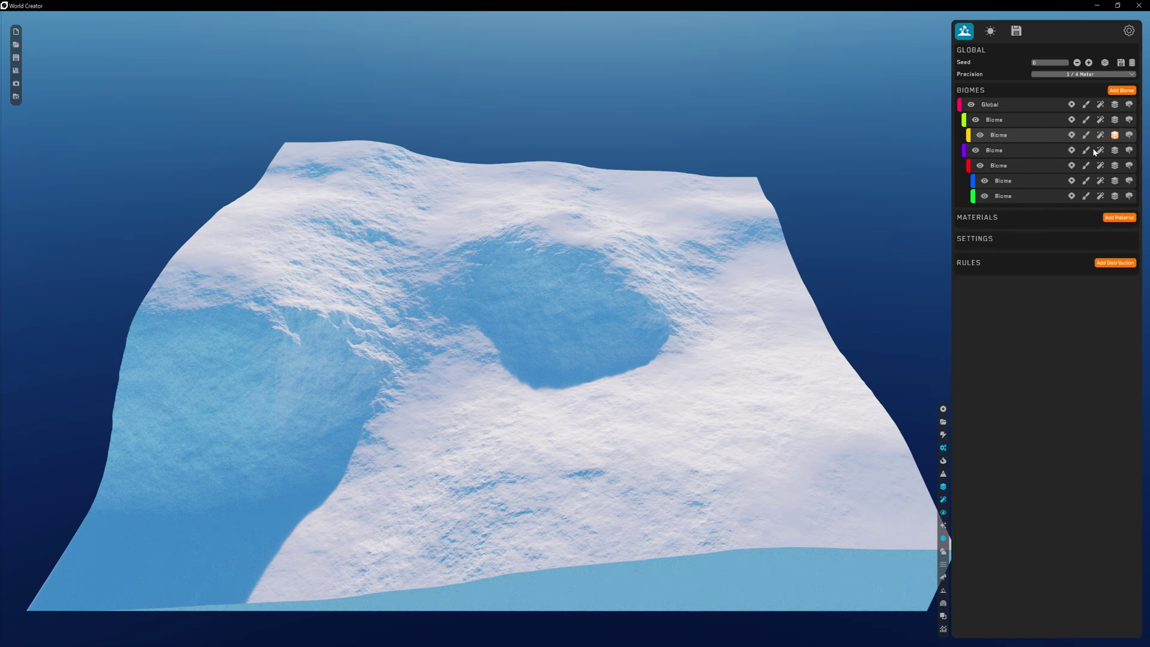
{"action": "left_click", "coordinate": [1101, 153]}
{"action": "left_click", "coordinate": [1115, 151]}
{"action": "left_click", "coordinate": [1129, 151]}
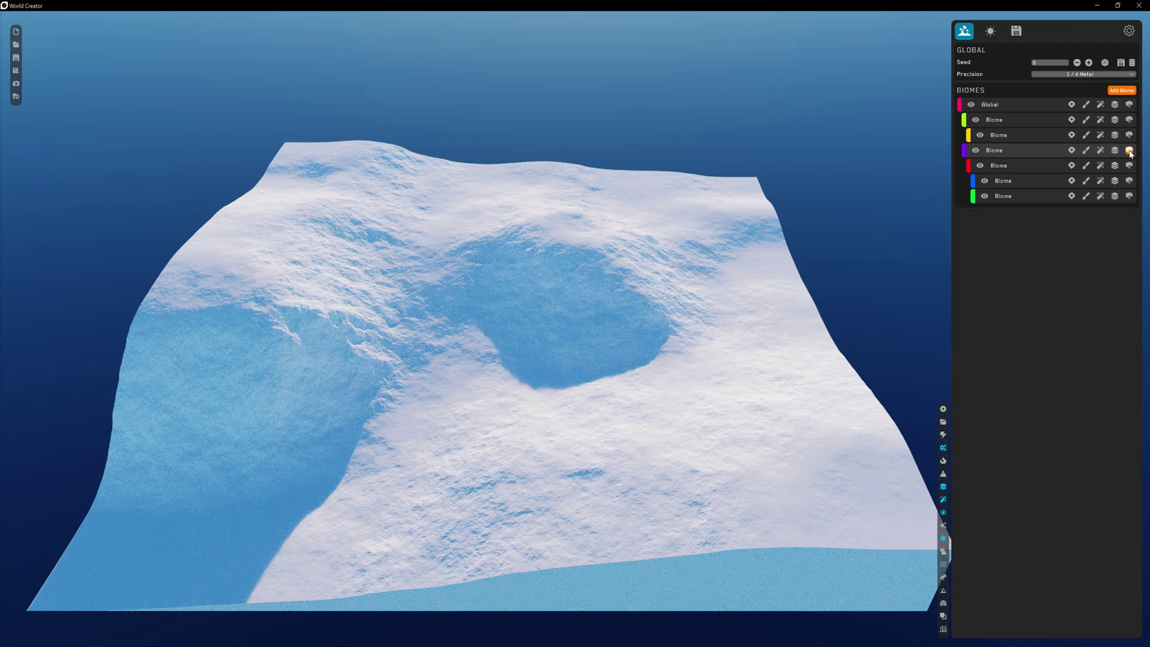
{"action": "left_click", "coordinate": [1100, 166]}
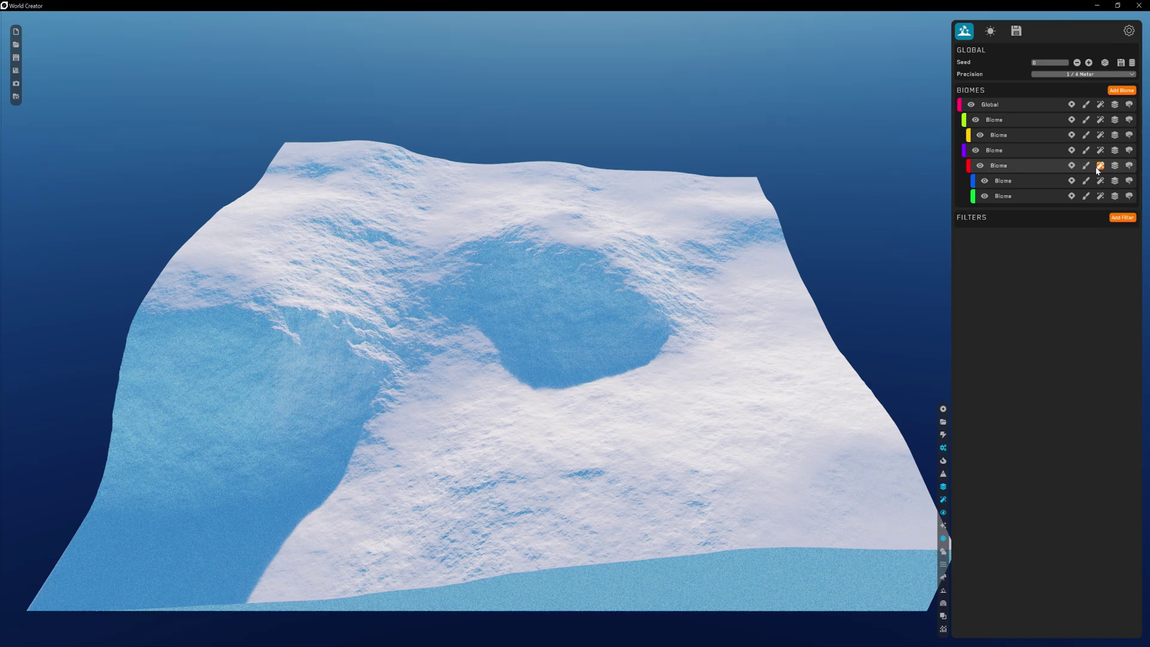
{"action": "left_click", "coordinate": [1047, 164]}
{"action": "left_click", "coordinate": [1034, 136]}
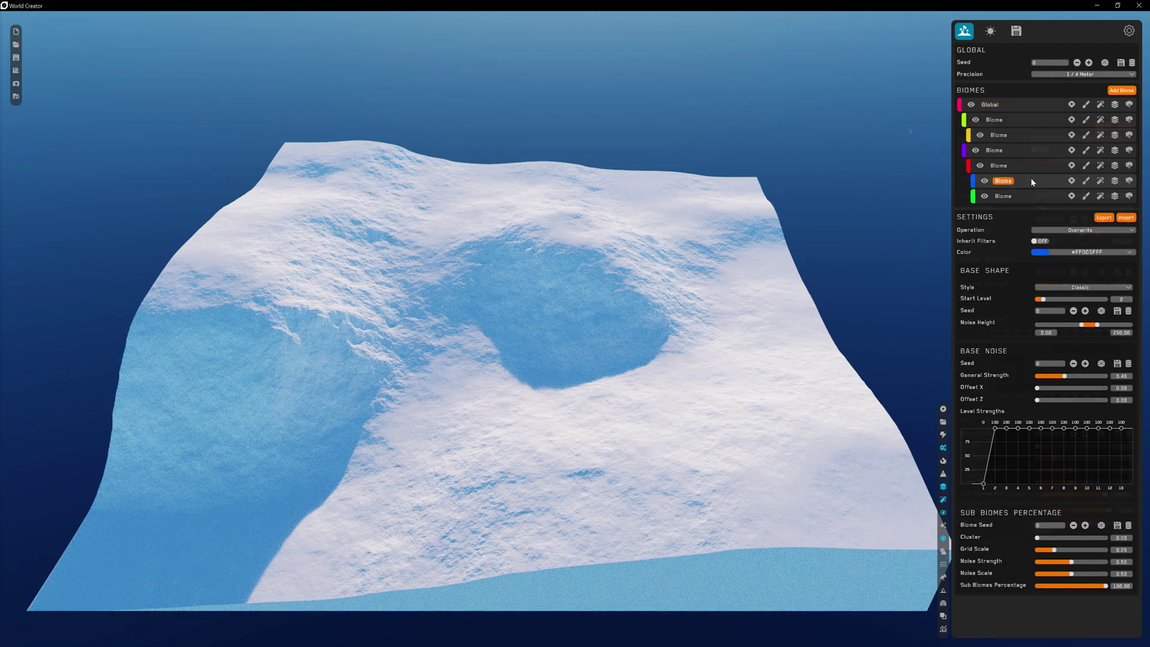
Add a new sub-biome under the Global biome and select it for editing.
{"action": "left_click", "coordinate": [959, 110]}
{"action": "left_click", "coordinate": [1118, 91]}
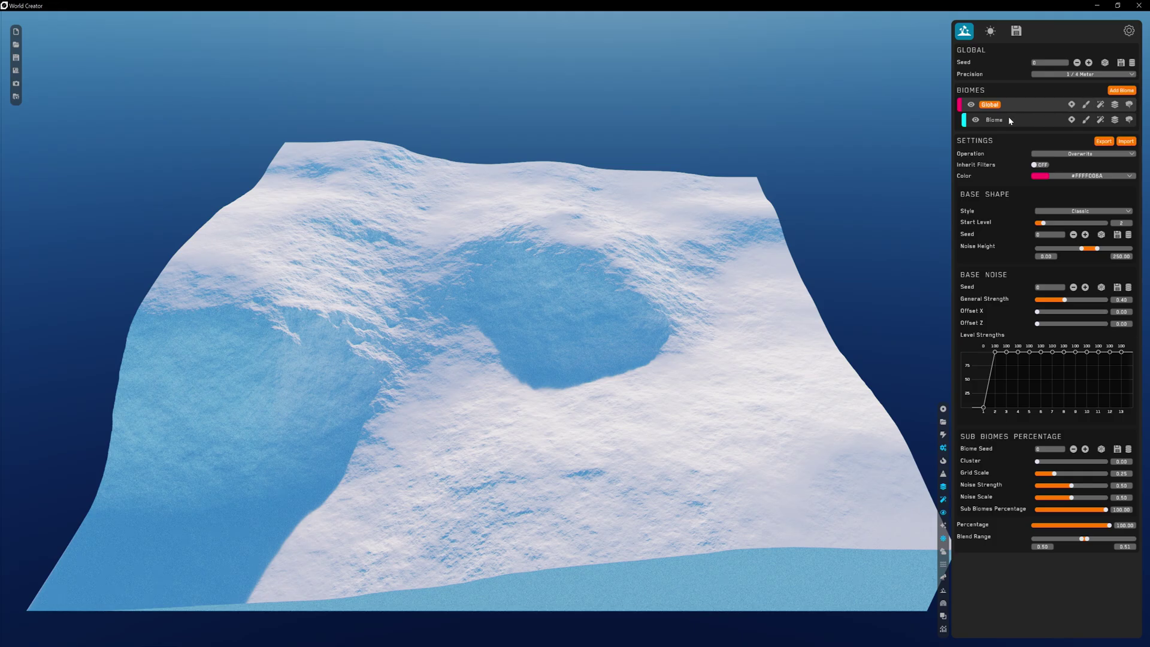
{"action": "left_click", "coordinate": [1009, 119]}
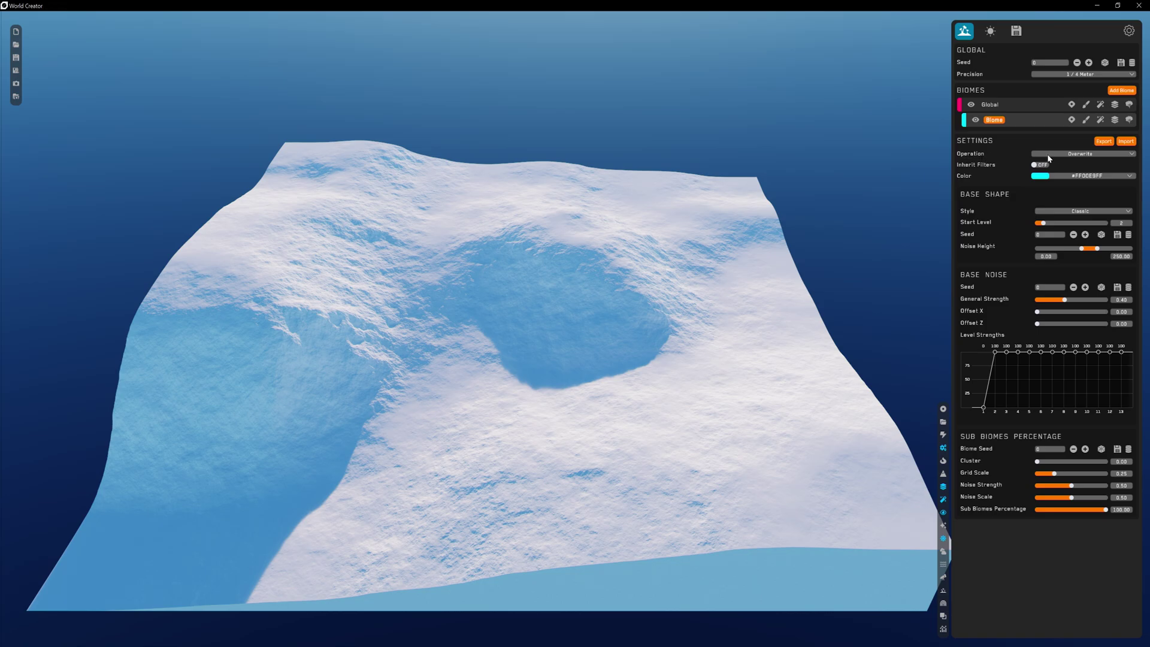
Set the sub-biome's operation to Add, lower its minimum Noise Height slightly below zero and try a different General Strength.
{"action": "left_click", "coordinate": [1104, 155]}
{"action": "left_click", "coordinate": [1050, 183]}
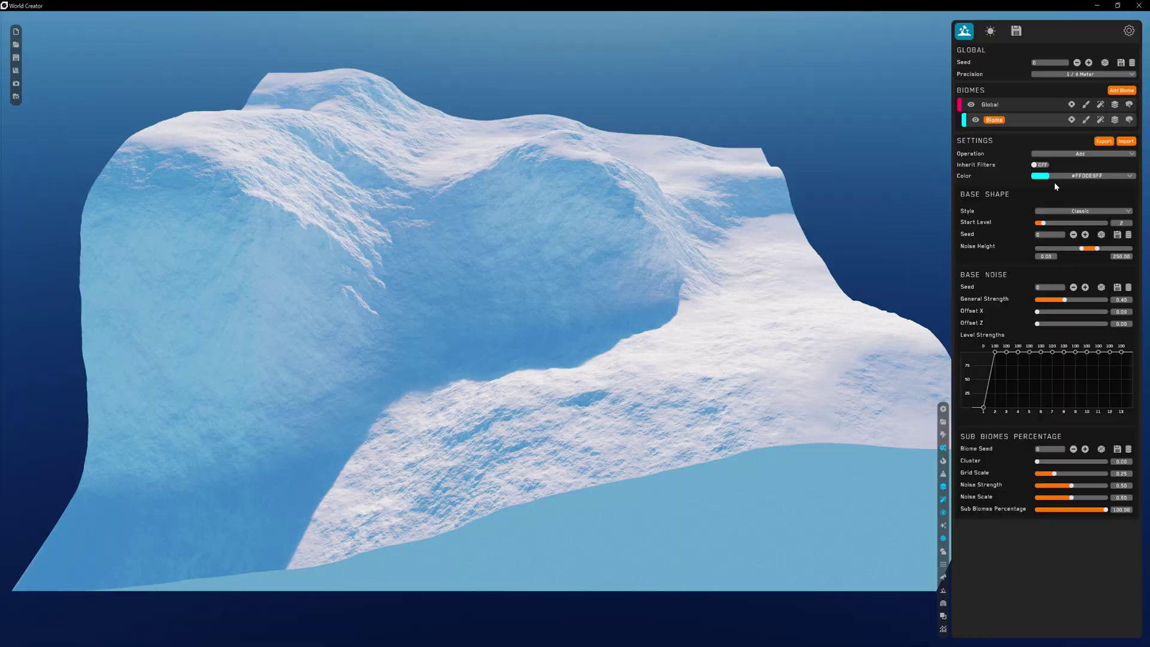
{"action": "left_click_drag", "start_coordinate": [1081, 247], "coordinate": [1080, 248]}
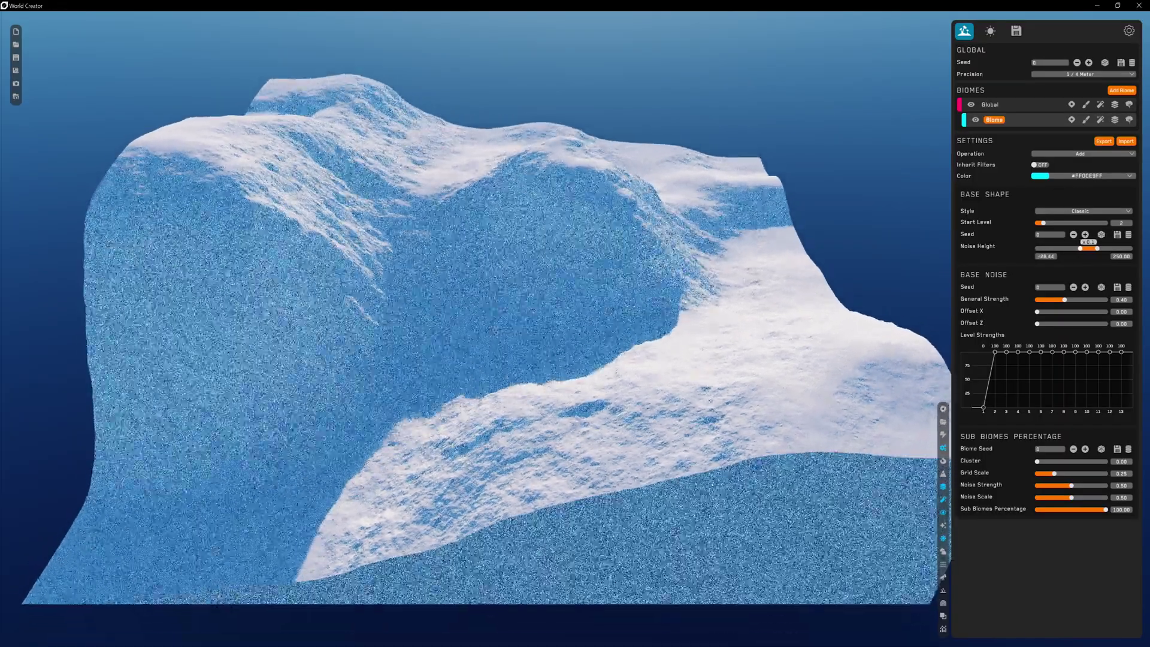
{"action": "mouse_move", "coordinate": [1064, 300]}
{"action": "left_mouse_down"}
{"action": "mouse_move", "coordinate": [1049, 323]}
{"action": "mouse_move", "coordinate": [1059, 312]}
{"action": "left_mouse_up"}
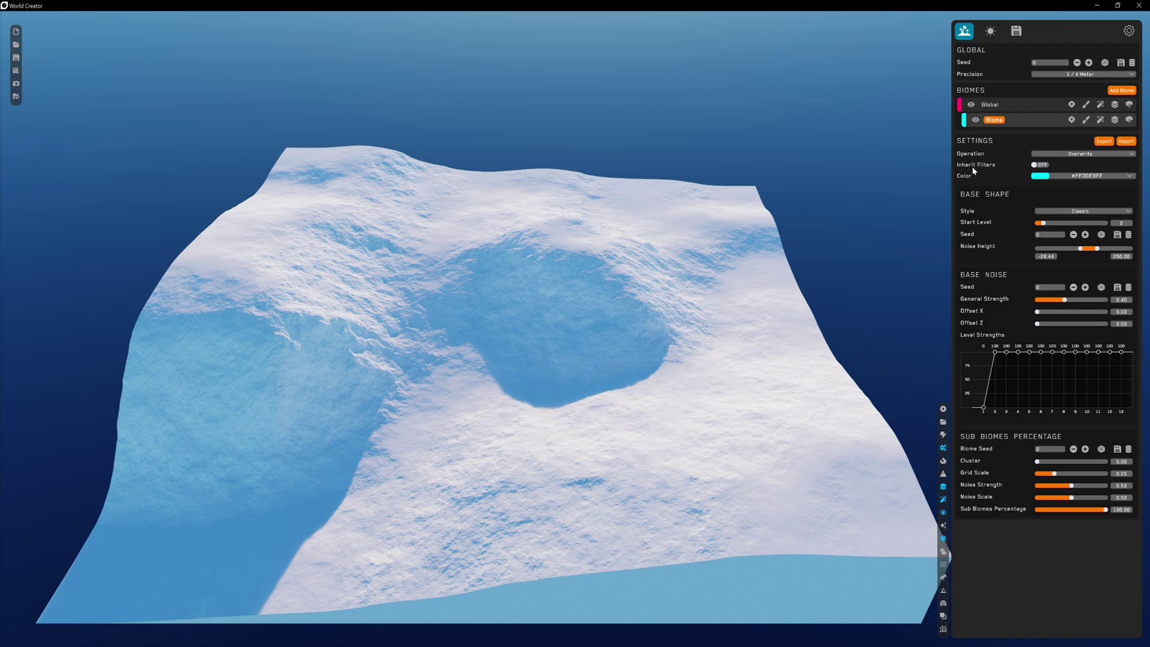
Check the Global biome's filters and compare the terrain with the sub-biome's Inherit Filters option on and off.
{"action": "left_click", "coordinate": [1009, 102]}
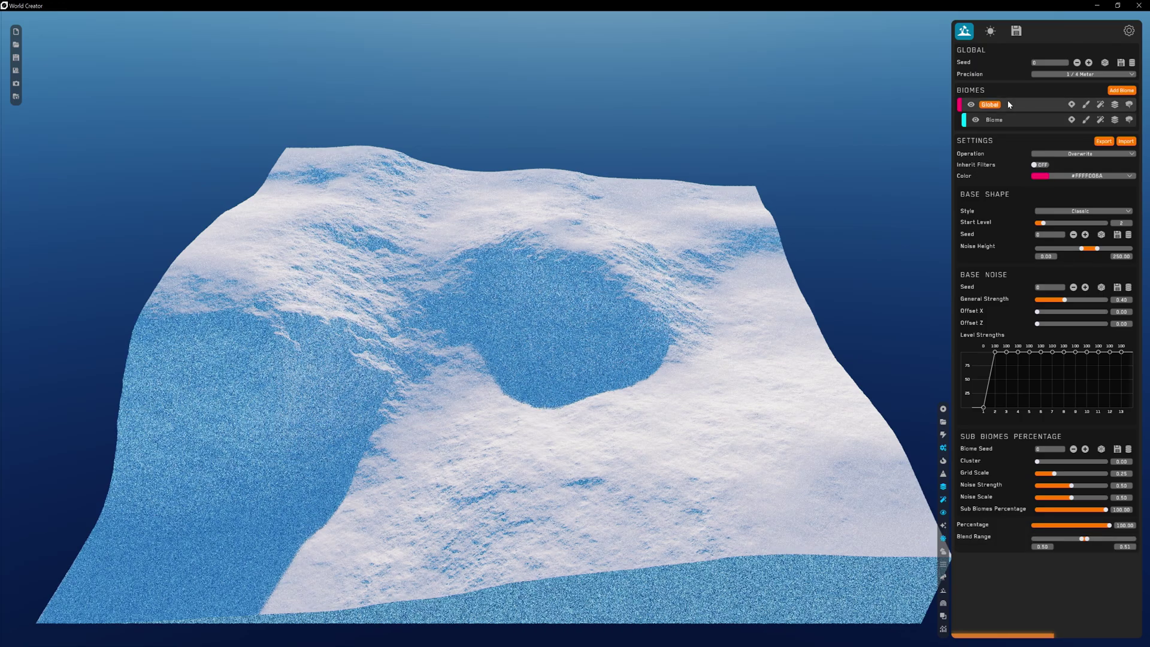
{"action": "left_click", "coordinate": [1100, 104]}
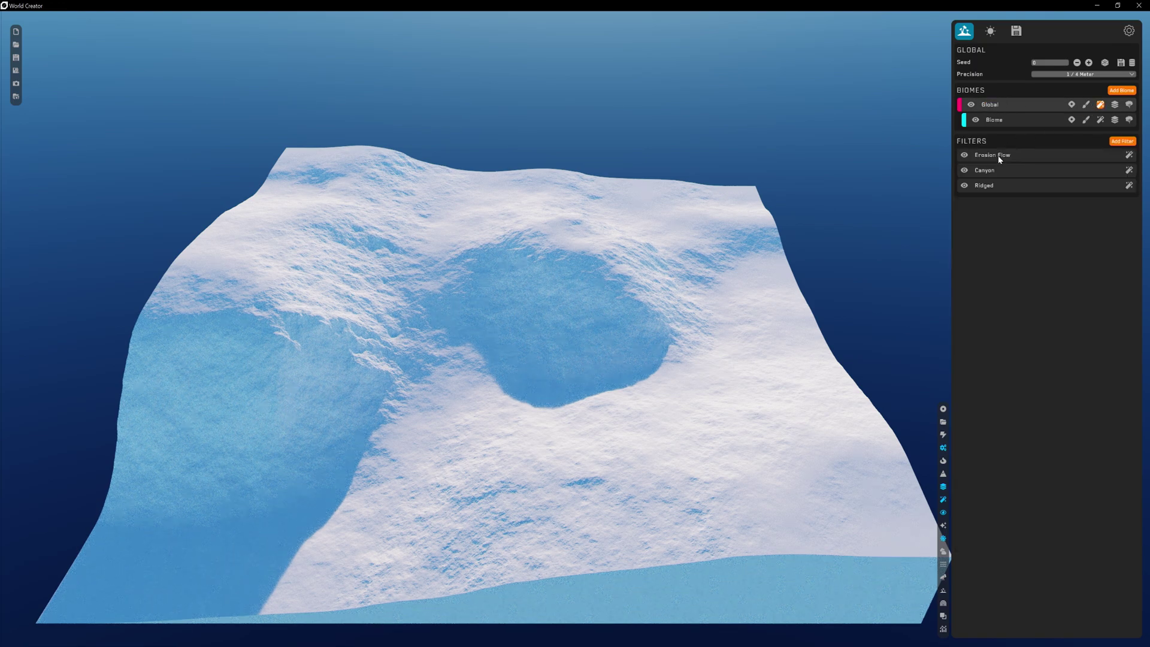
{"action": "left_click", "coordinate": [994, 123]}
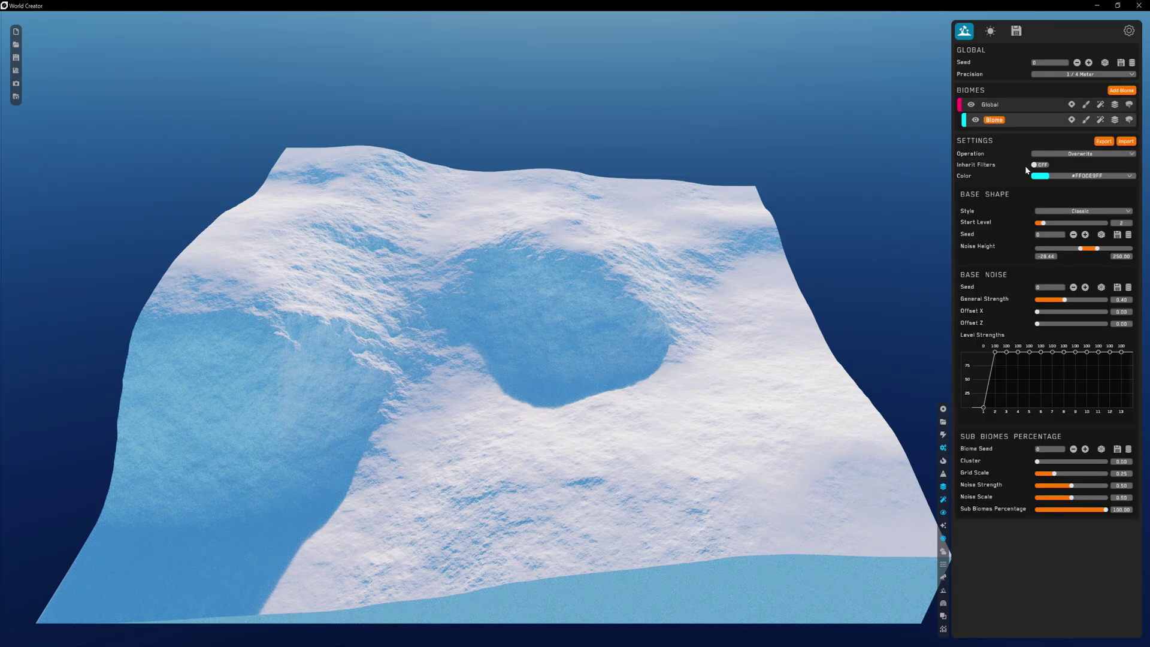
{"action": "left_click", "coordinate": [1042, 166]}
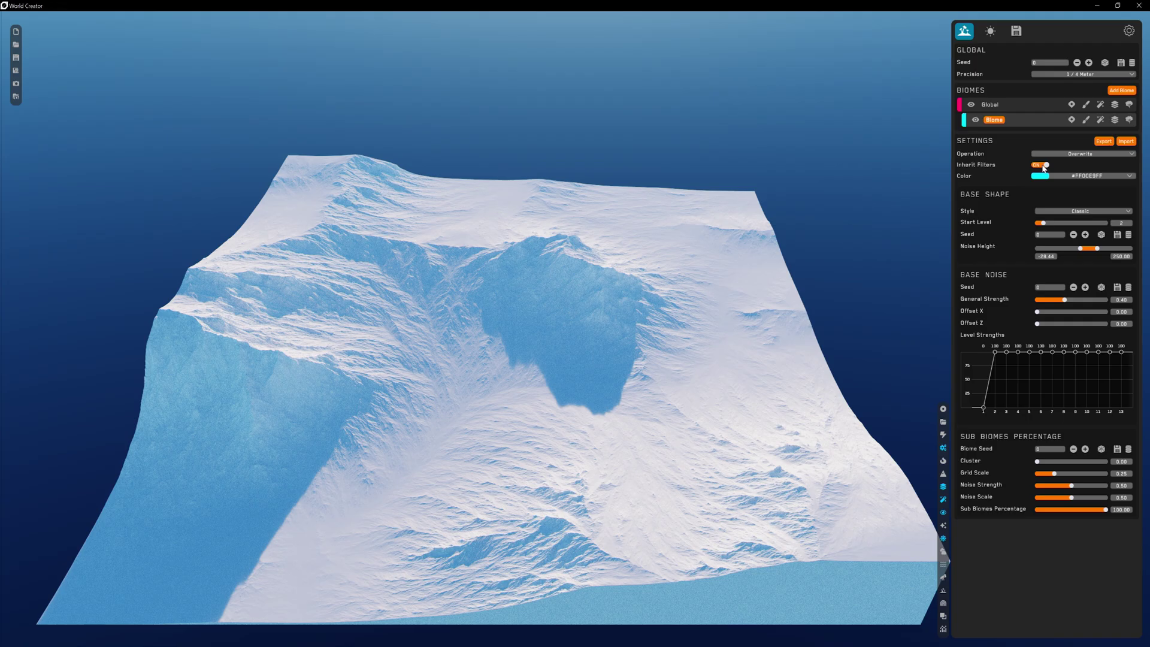
{"action": "left_click", "coordinate": [1042, 165]}
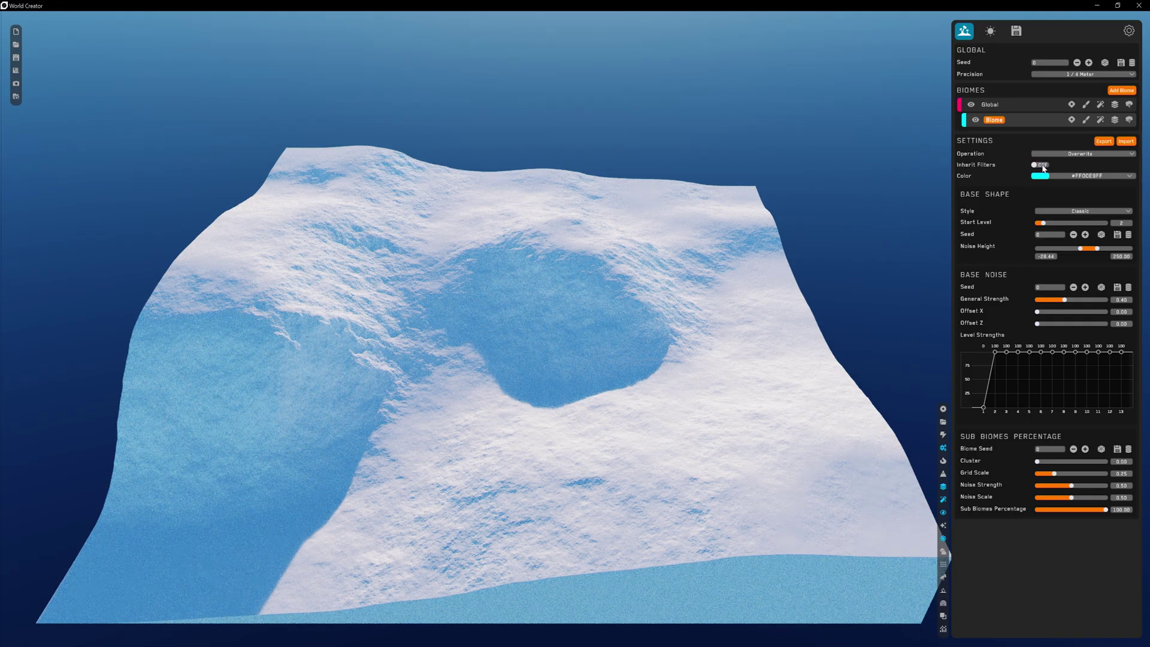
{"action": "left_click", "coordinate": [1042, 165]}
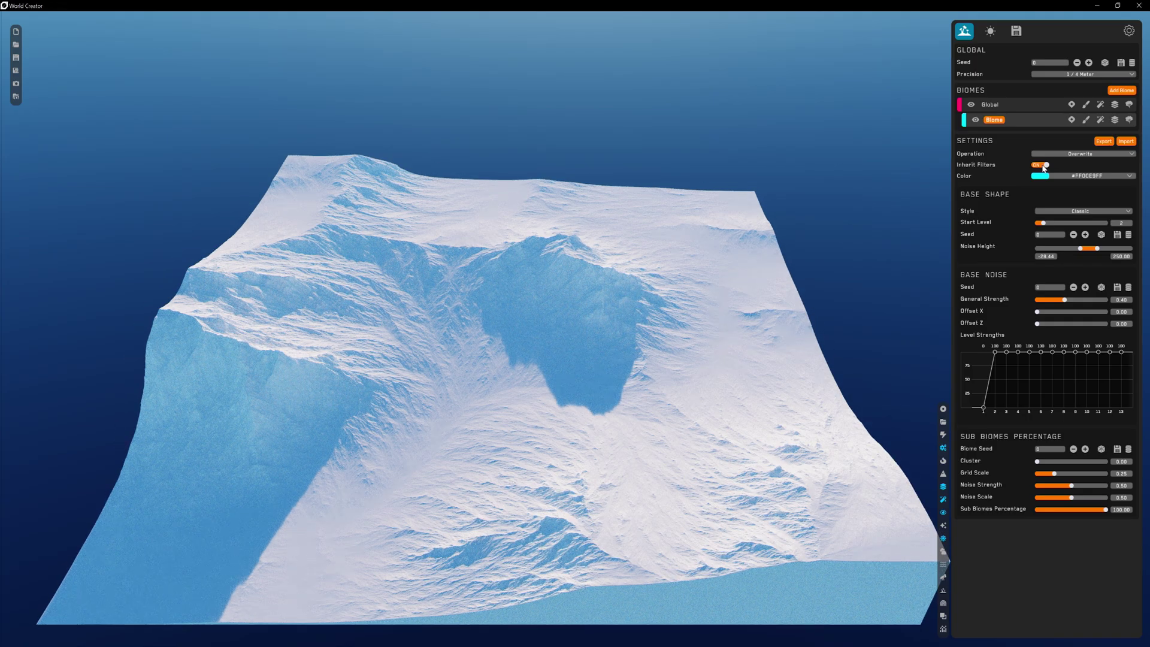
{"action": "left_click", "coordinate": [1043, 166]}
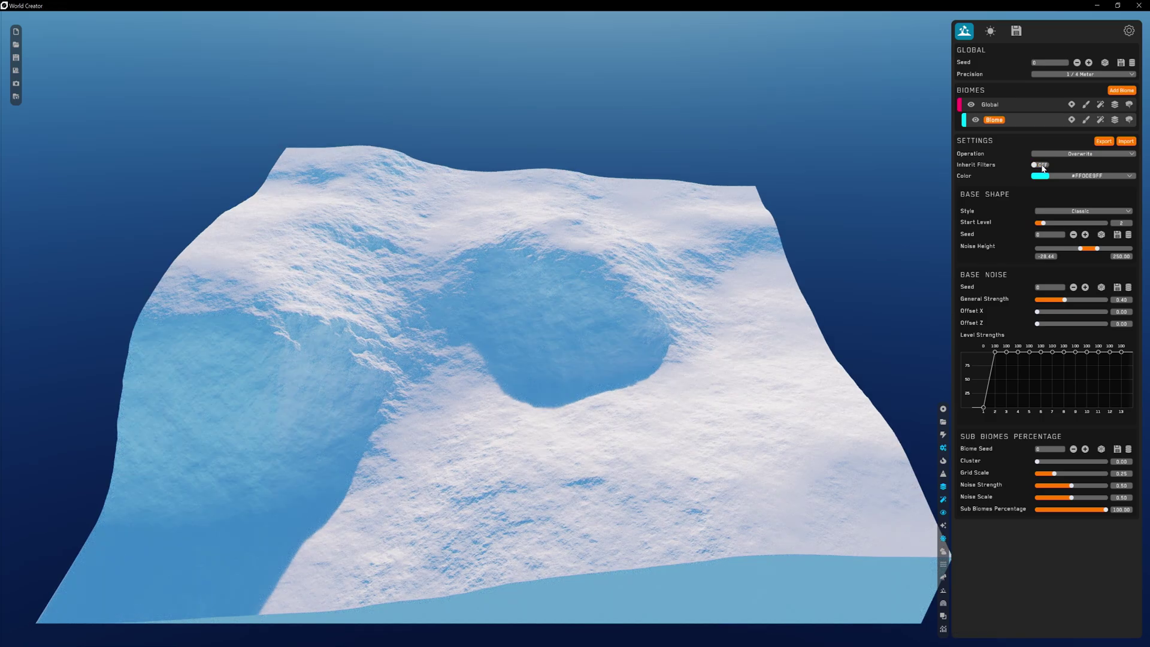
Show the biome colours on the terrain and compare the settings of the Global biome and its sub-biome.
{"action": "left_click", "coordinate": [989, 105]}
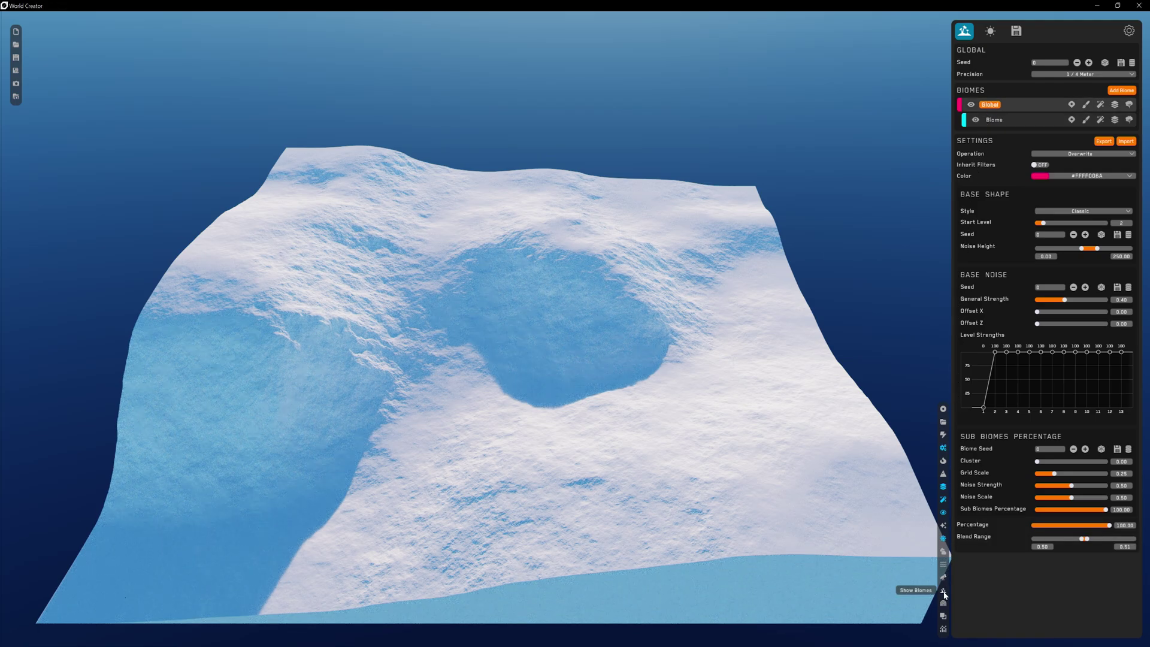
{"action": "left_click", "coordinate": [943, 592]}
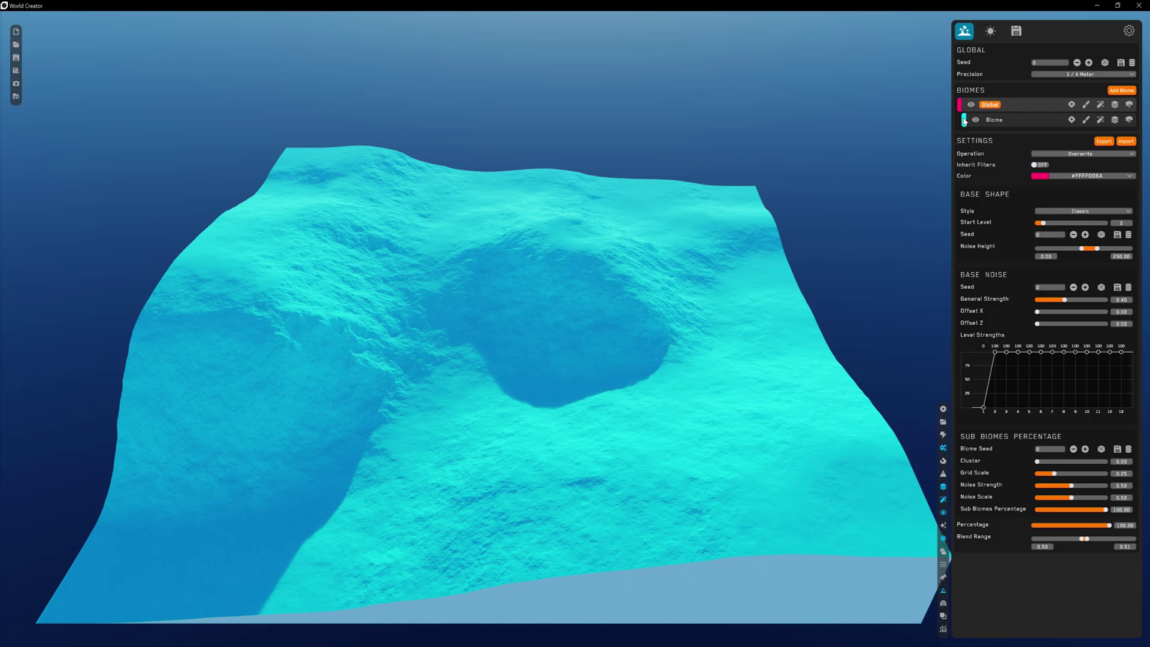
{"action": "left_click", "coordinate": [995, 120]}
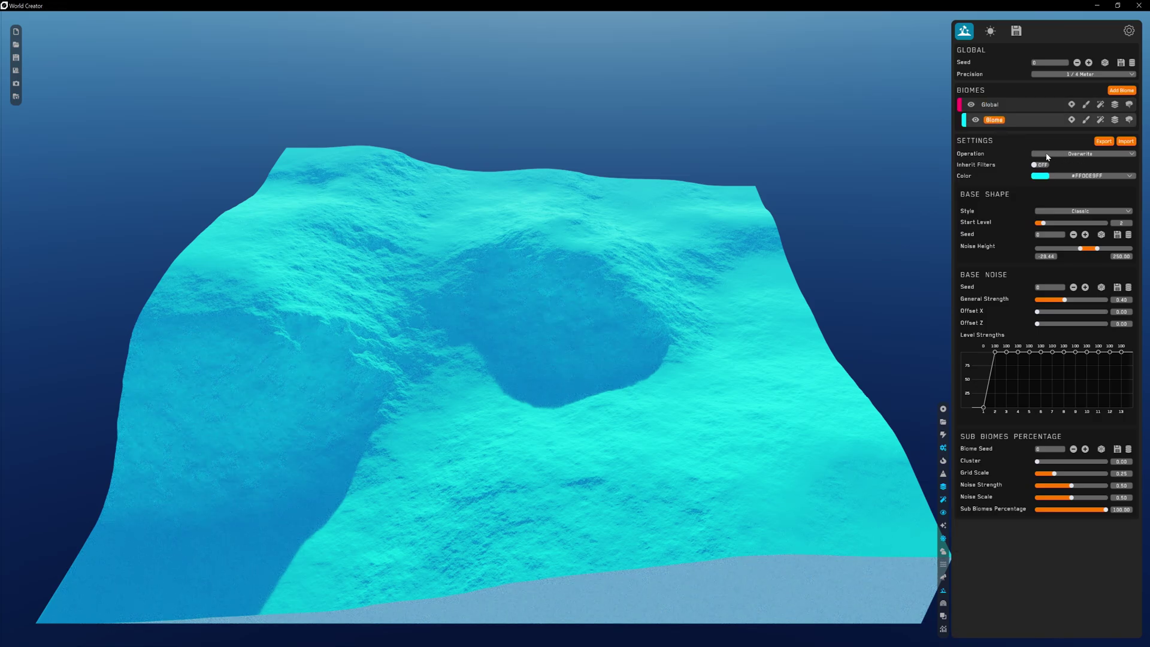
{"action": "left_click", "coordinate": [988, 106]}
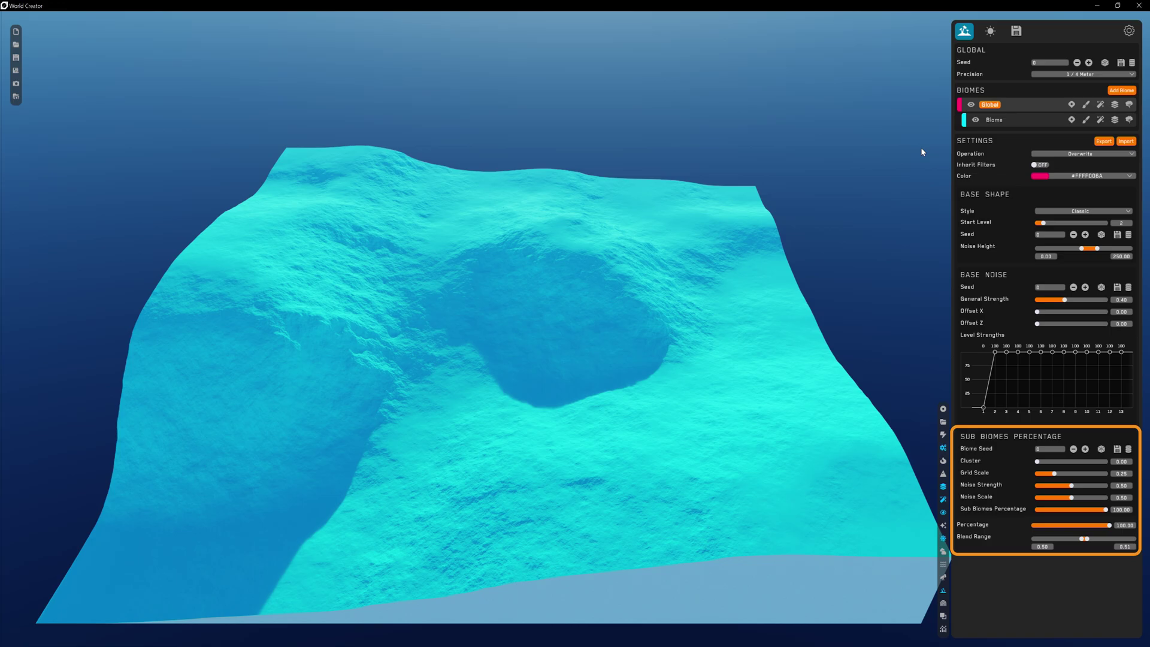
Add two more sub-biomes under Global, set Sub Biomes Percentage to about 58 and reduce the individual percentages, the first two to about 79 and 45.
{"action": "left_click", "coordinate": [1122, 91]}
{"action": "left_click", "coordinate": [1123, 91]}
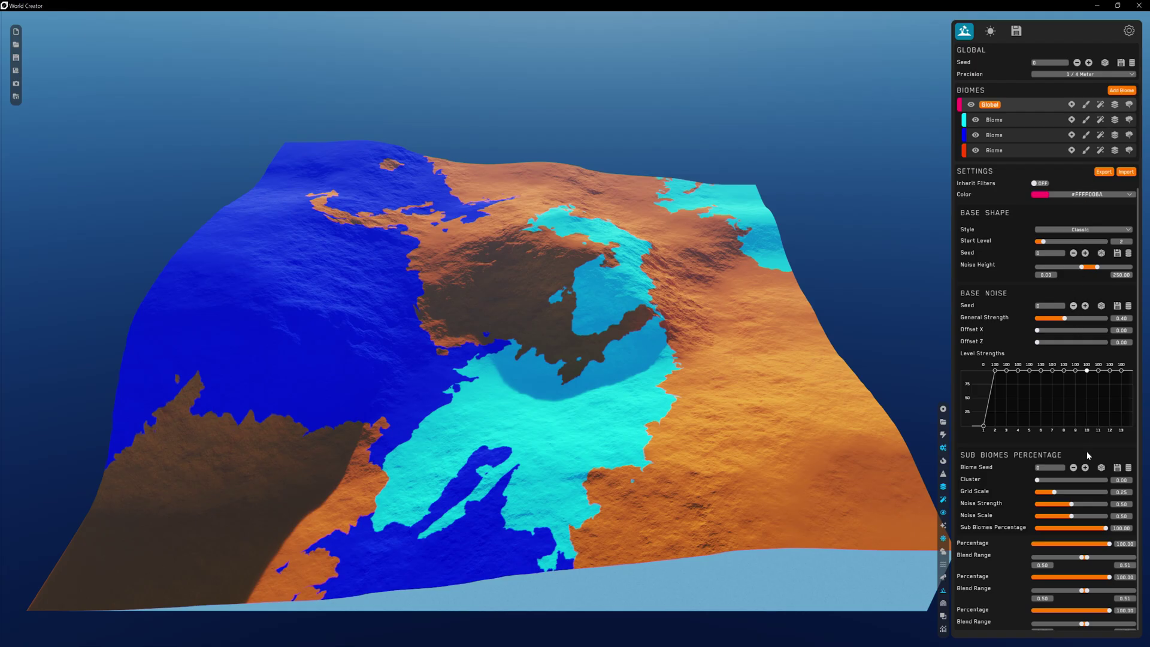
{"action": "mouse_move", "coordinate": [1106, 527]}
{"action": "left_mouse_down"}
{"action": "mouse_move", "coordinate": [1077, 528]}
{"action": "mouse_move", "coordinate": [1105, 544]}
{"action": "mouse_move", "coordinate": [1067, 577]}
{"action": "left_mouse_up"}
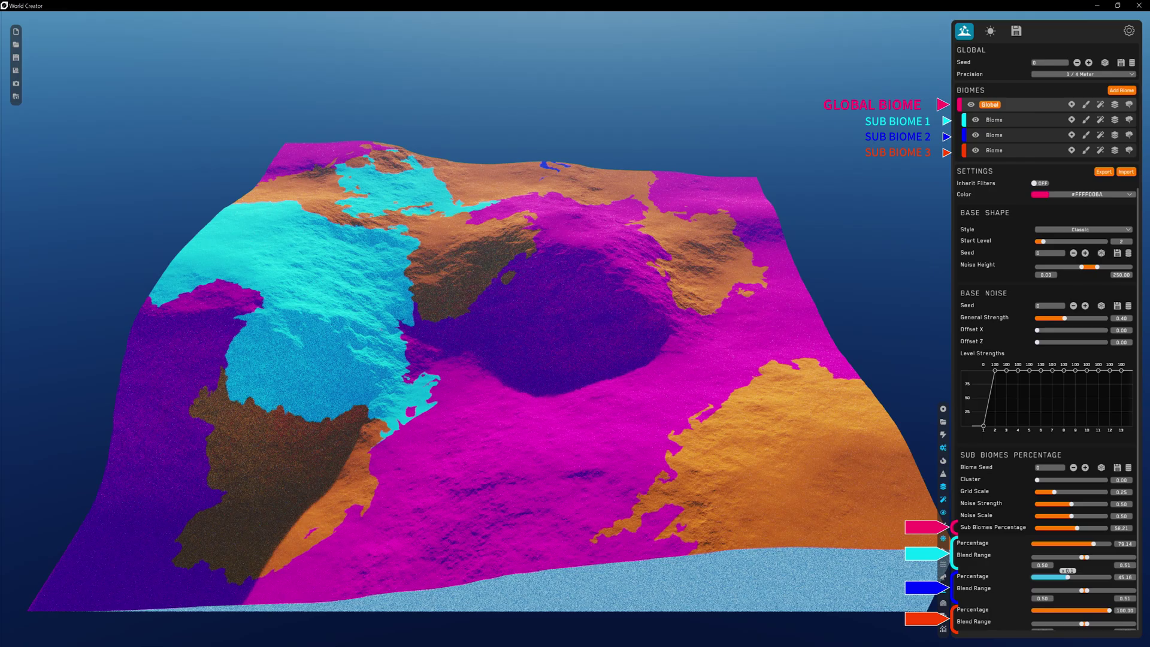
{"action": "left_click_drag", "start_coordinate": [1109, 610], "coordinate": [1098, 611]}
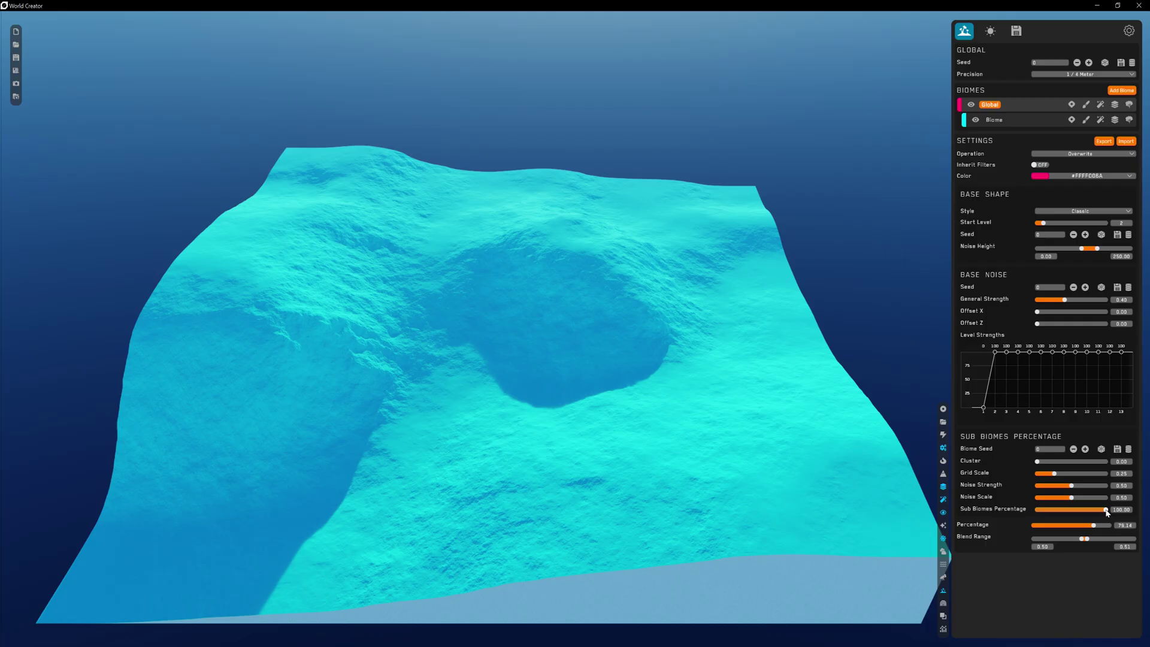
With a single sub-biome under Global, set the Sub Biomes Percentage to about 50.
{"action": "left_click_drag", "start_coordinate": [1108, 510], "coordinate": [1072, 509]}
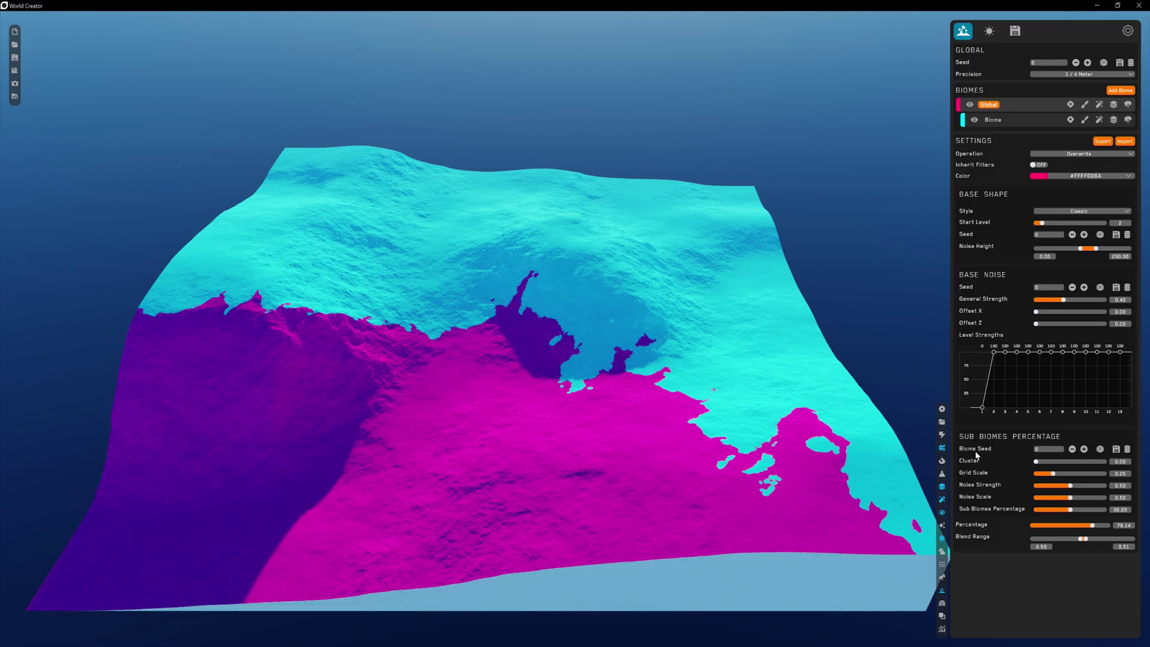
Try several incremented and randomized Biome Seed values on the Global biome, and reset the seed to its default.
{"action": "left_click", "coordinate": [1083, 449]}
{"action": "left_click", "coordinate": [1083, 450]}
{"action": "left_click", "coordinate": [1083, 449]}
{"action": "left_click", "coordinate": [1084, 449]}
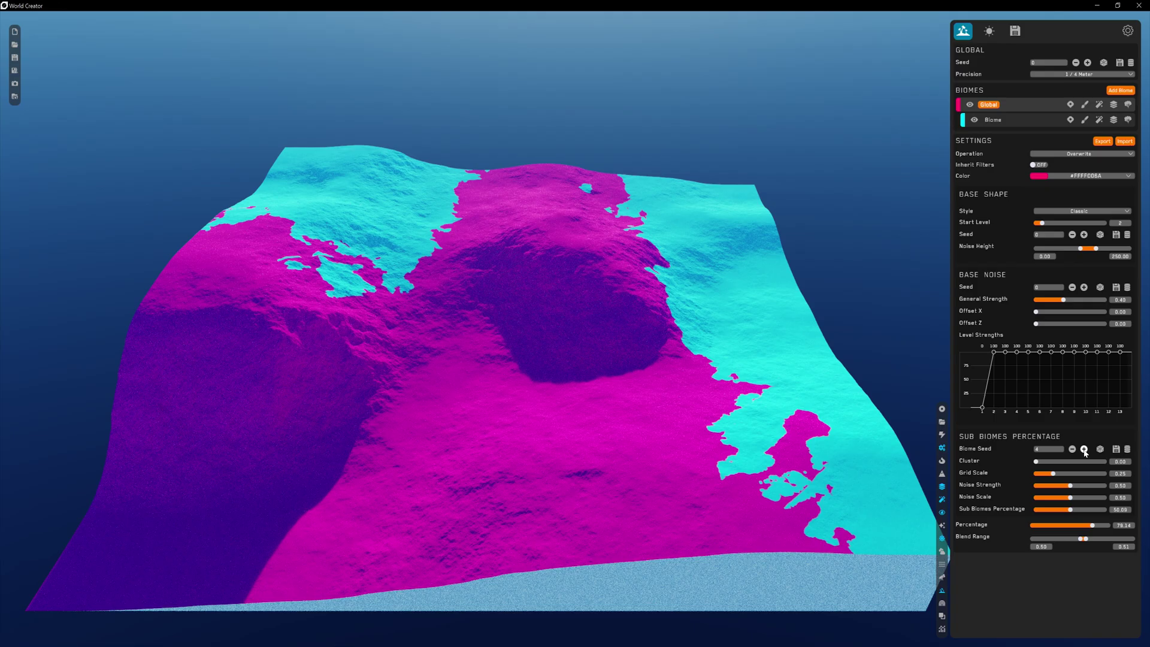
{"action": "left_click", "coordinate": [1083, 449]}
{"action": "left_click", "coordinate": [1100, 449]}
{"action": "left_click", "coordinate": [1100, 449]}
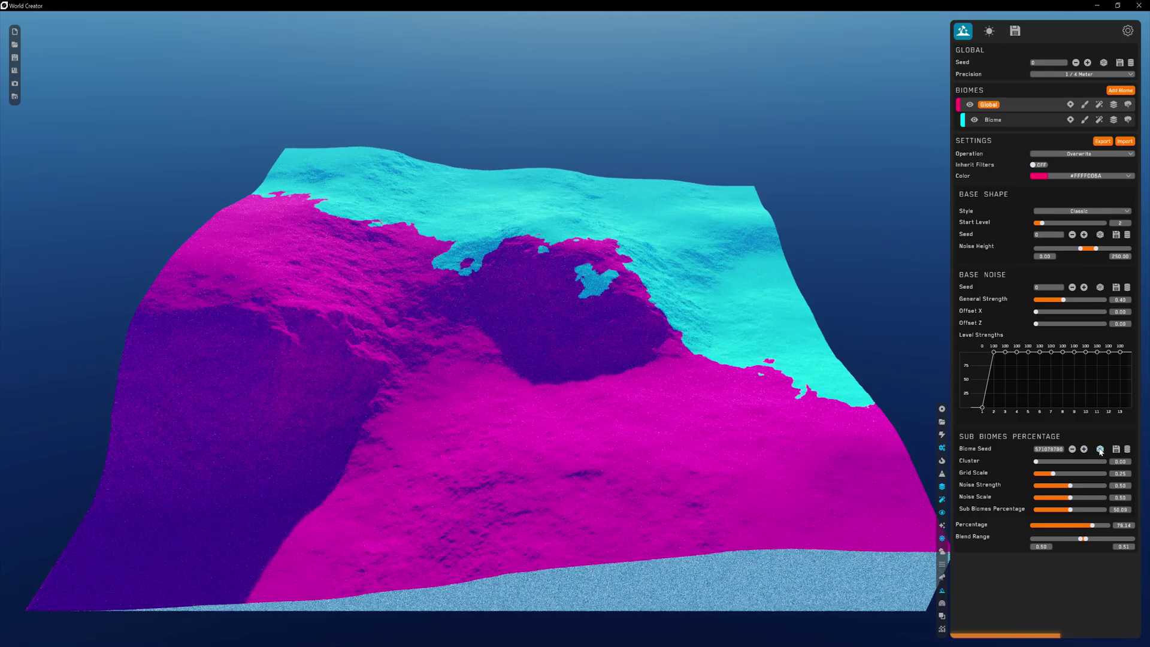
{"action": "left_click", "coordinate": [1100, 449]}
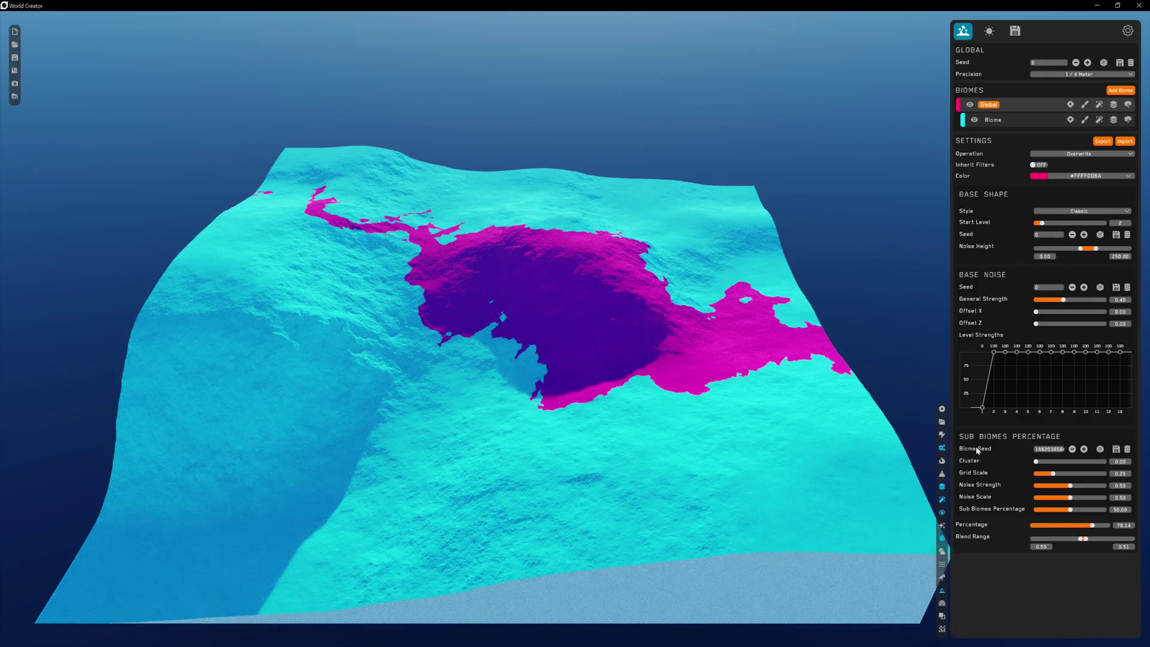
{"action": "double_click", "coordinate": [978, 450]}
Test the sub-biome distribution settings, setting Noise Strength to 0.37, and try a wider blend range before resetting that range.
{"action": "left_click_drag", "start_coordinate": [1036, 461], "coordinate": [1070, 498]}
{"action": "key", "text": "ctrl+z"}
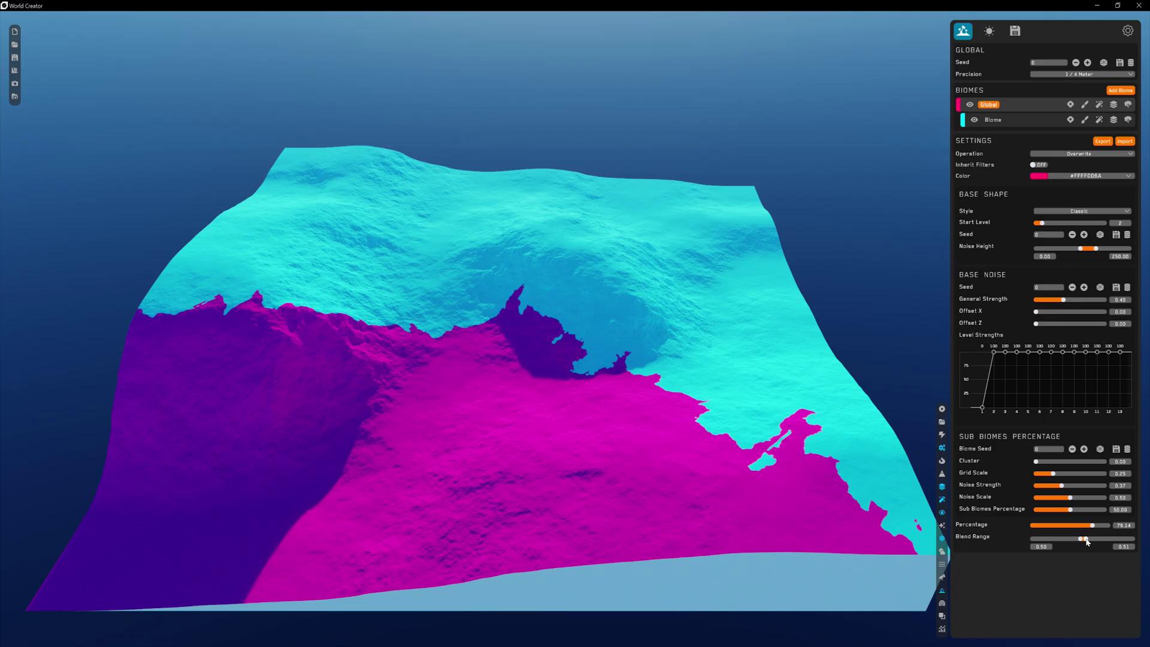
{"action": "left_click_drag", "start_coordinate": [1087, 541], "coordinate": [1061, 542]}
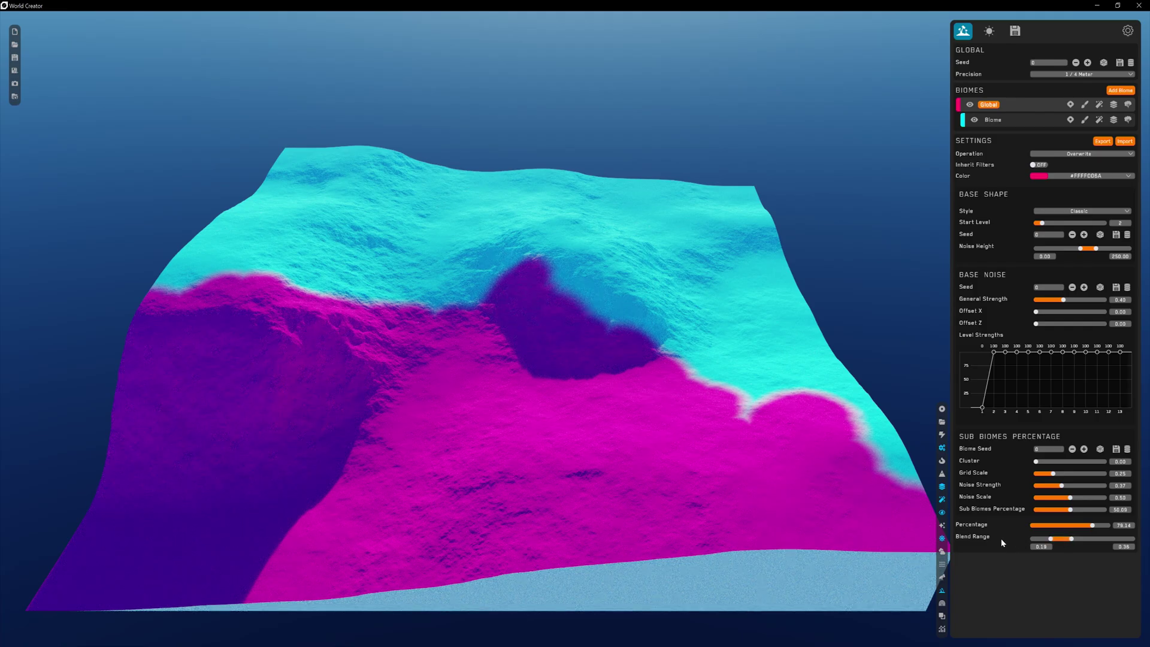
{"action": "left_click", "coordinate": [964, 539]}
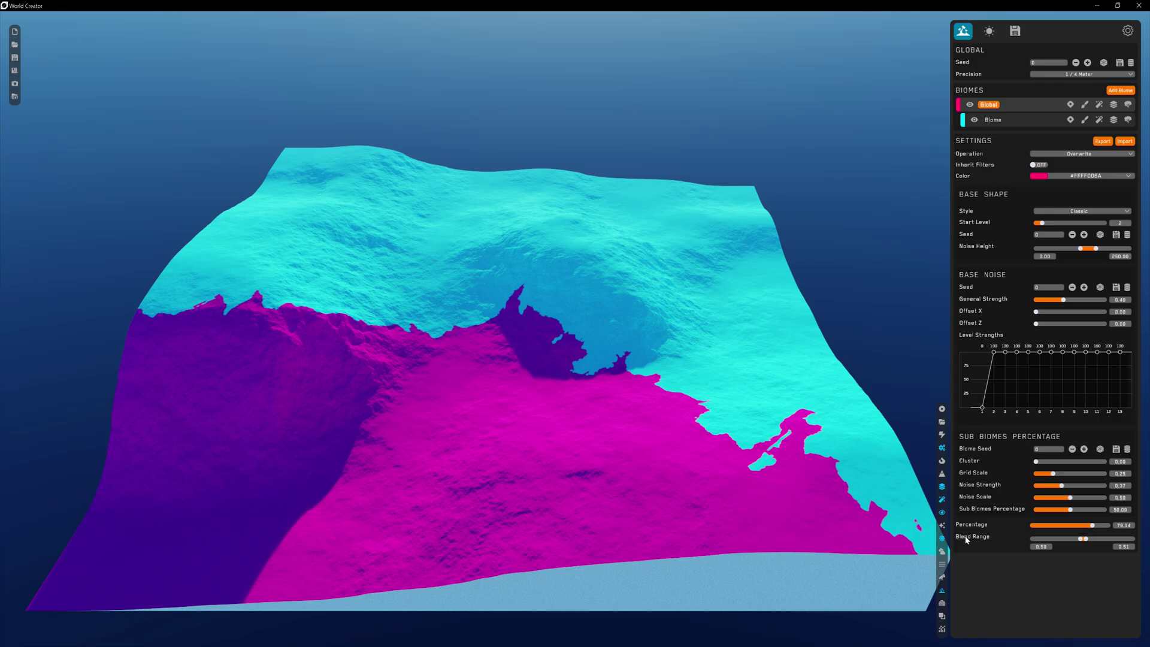
Add two more sub-biomes under the Global biome.
{"action": "left_click", "coordinate": [1130, 91]}
{"action": "left_click", "coordinate": [1125, 94]}
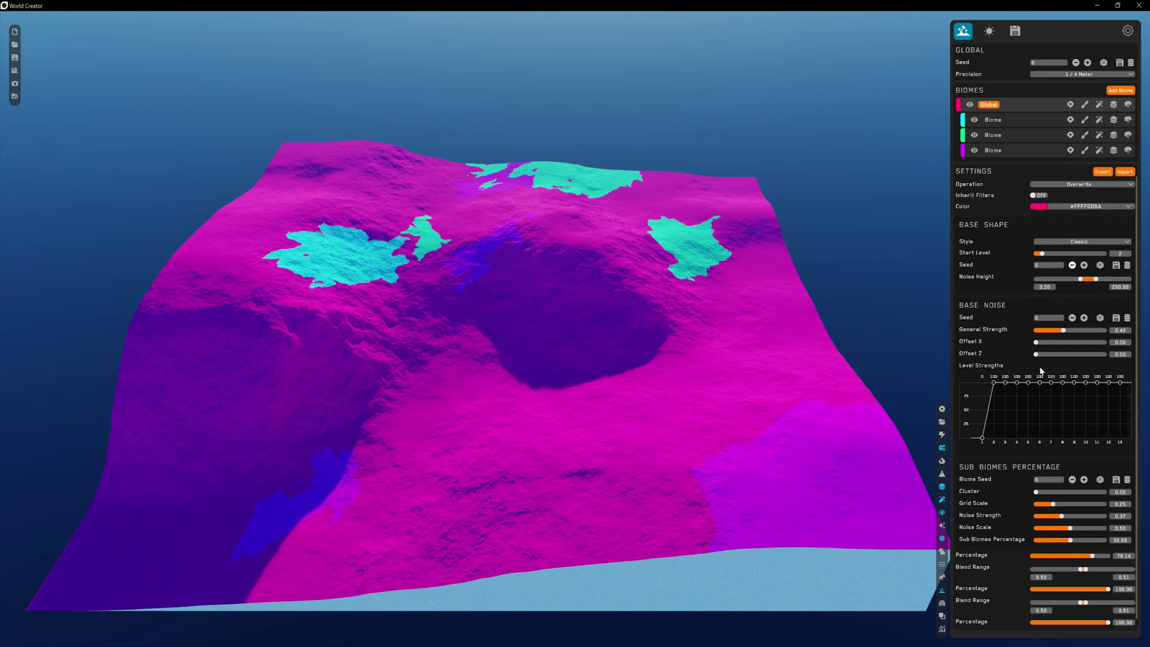
Widen the three sub-biomes' blend ranges, using 0.50–0.57 for the first and 0.67–0.74 for the second, and set the first's percentage to about 38.
{"action": "scroll", "coordinate": [999, 578], "scroll_direction": "down", "scroll_amount": 1}
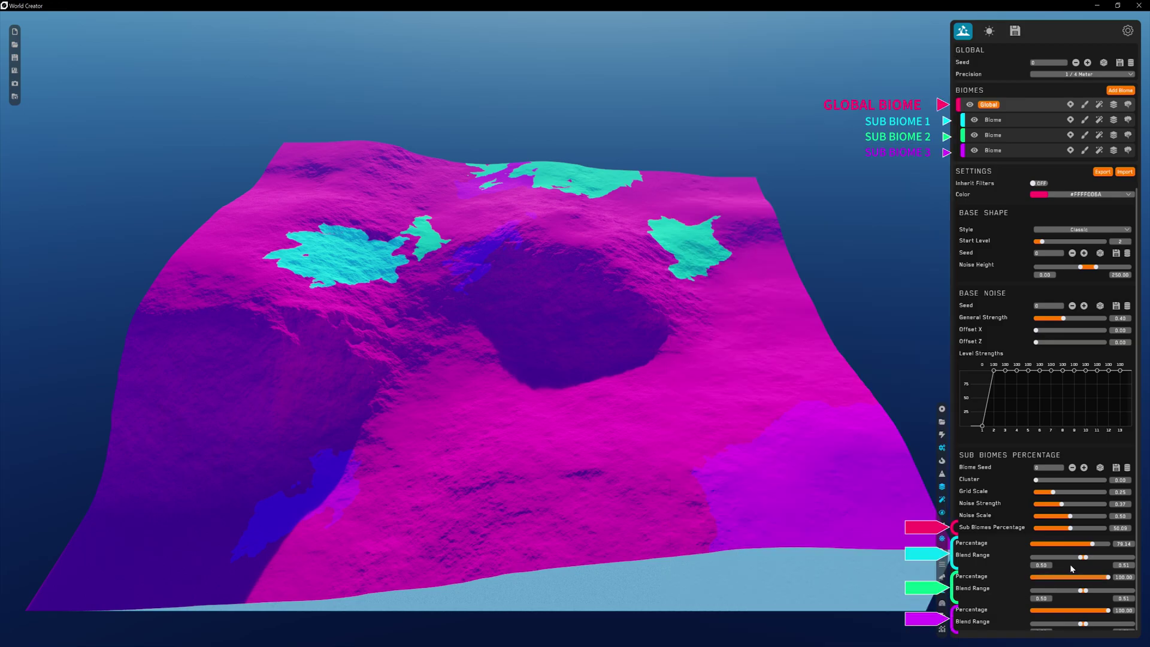
{"action": "left_click_drag", "start_coordinate": [1086, 558], "coordinate": [1079, 623]}
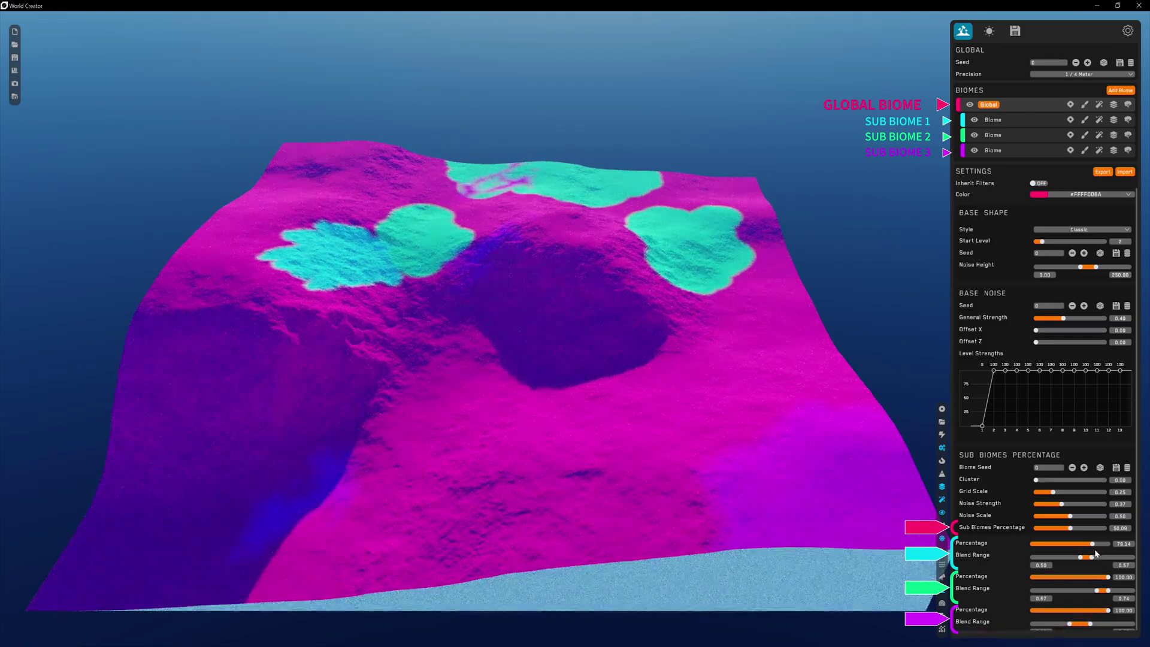
{"action": "left_click_drag", "start_coordinate": [1093, 545], "coordinate": [1062, 545]}
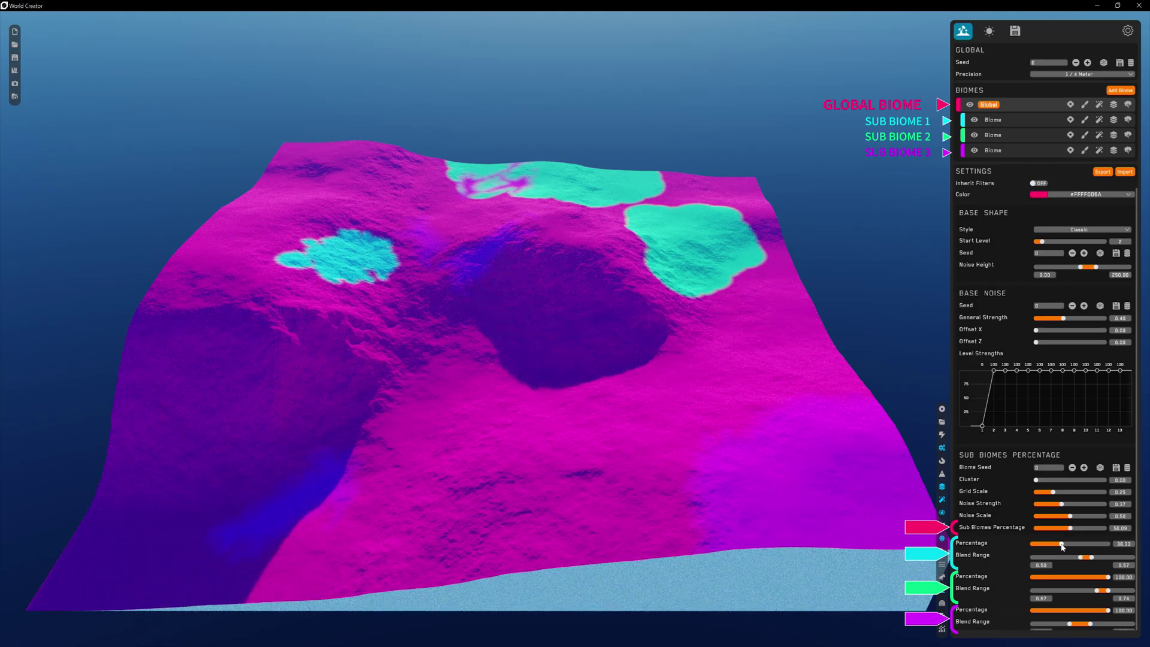